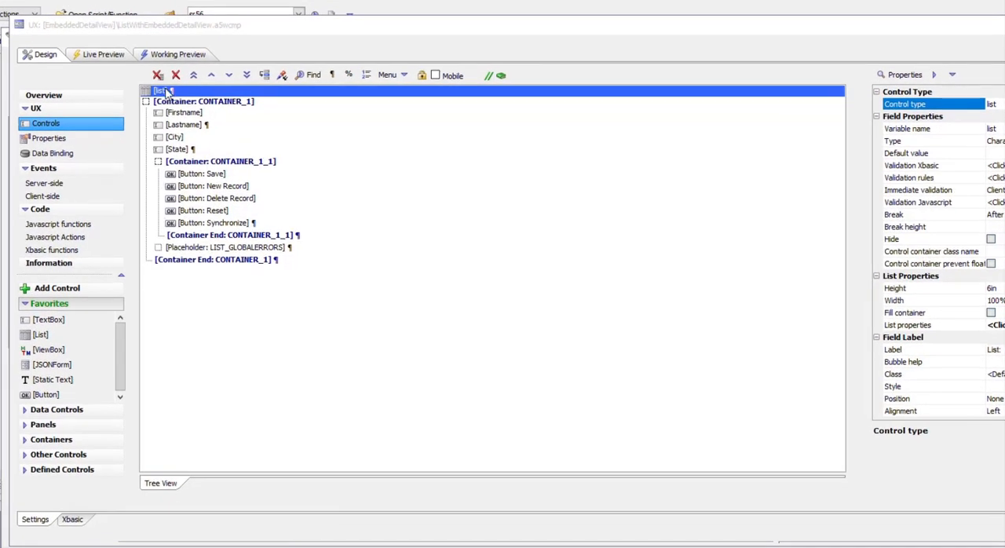
# Select the CONTAINER_1 controls in the design, and expand the third row's embedded detail view in the working preview
pyautogui.moveTo(172, 103); pyautogui.dragTo(208, 271)
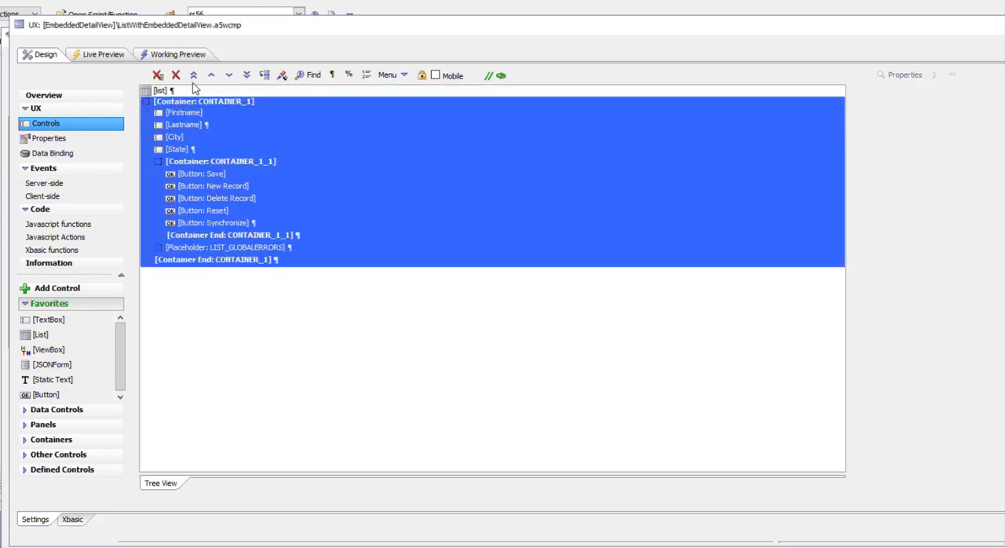
pyautogui.click(178, 54)
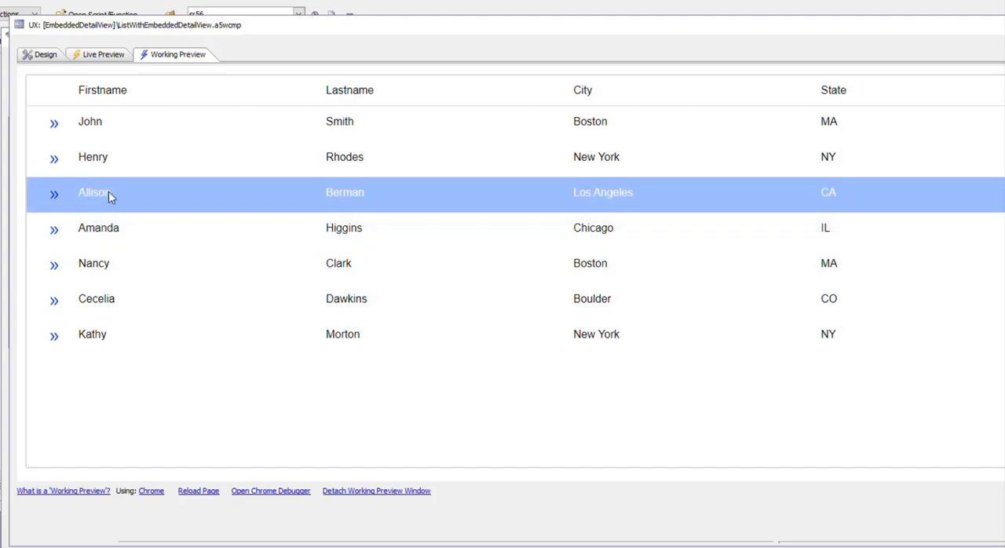
pyautogui.click(110, 194)
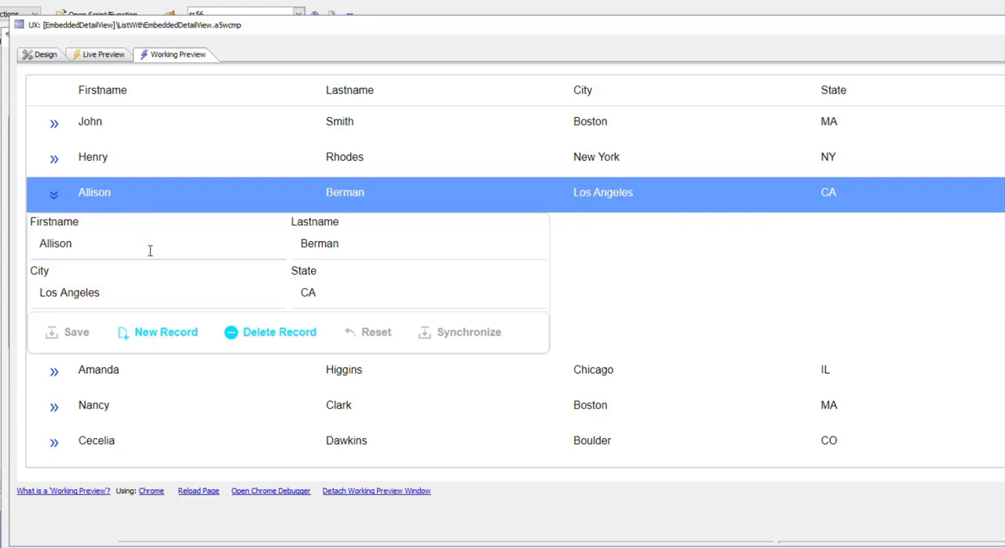
# Append 2 to the last name in the third row's embedded detail view, save the record and narrow the window
pyautogui.click(374, 243)
pyautogui.write('2')
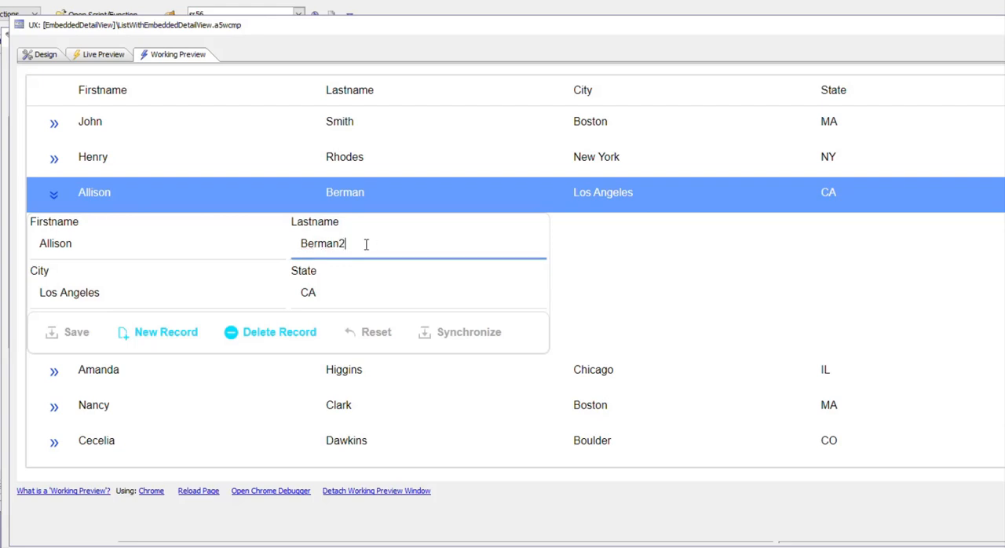
pyautogui.click(76, 333)
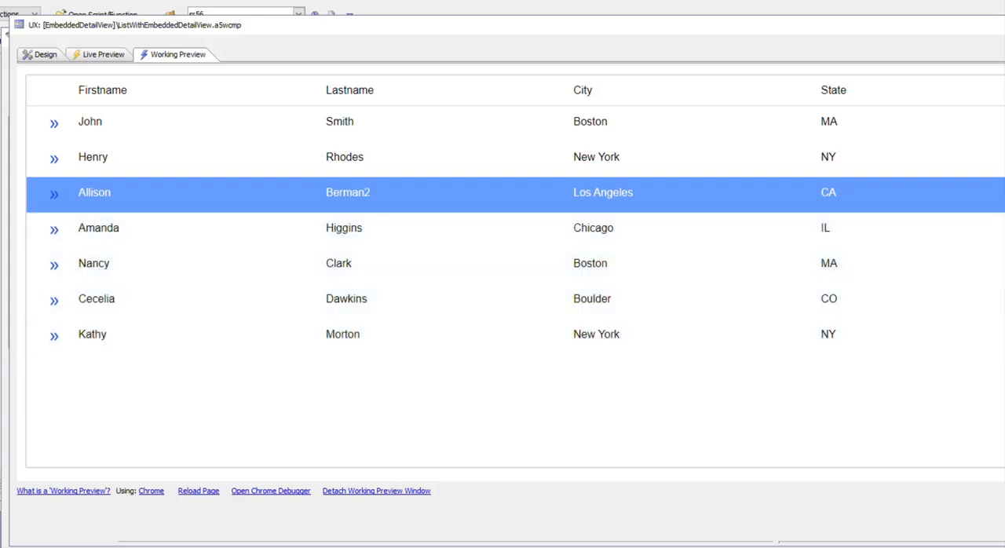
pyautogui.moveTo(1004, 242); pyautogui.dragTo(916, 243)
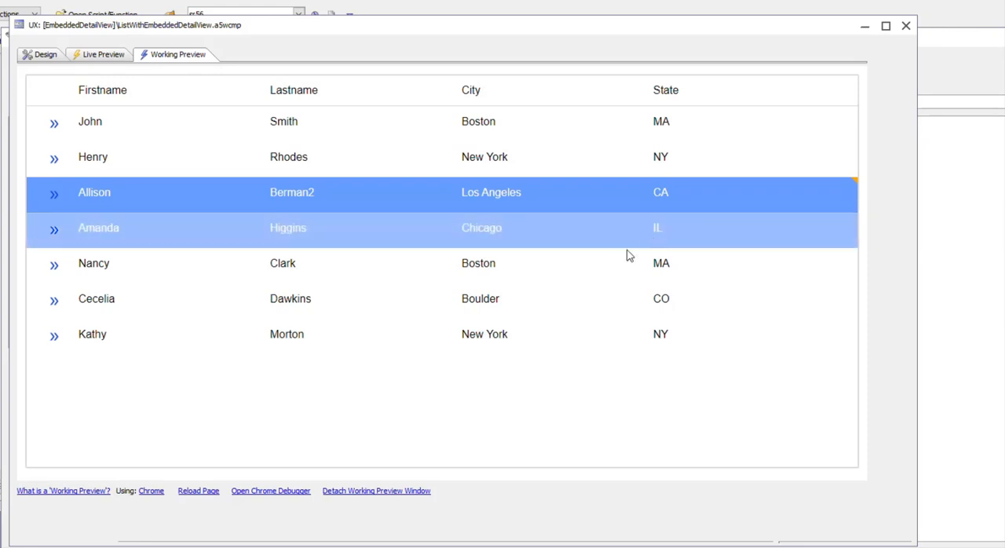
# In the list control's detail view settings, set the detail view position to InsideList-BeneathListRow
pyautogui.click(38, 60)
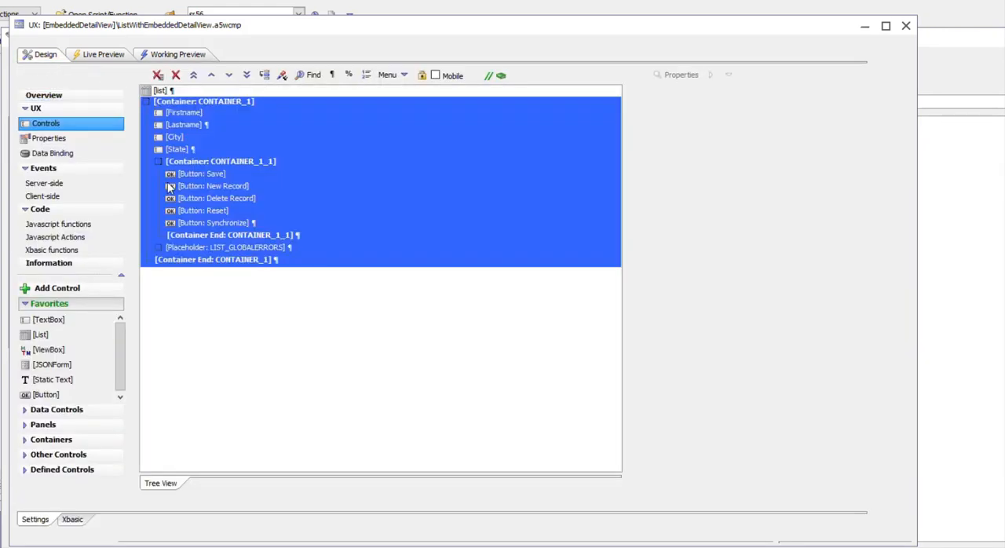
pyautogui.click(161, 91)
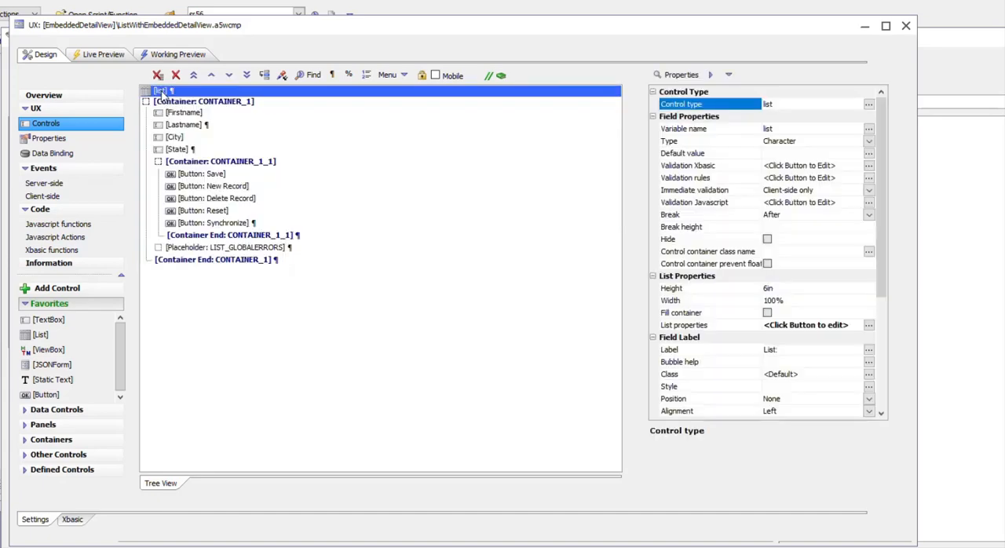
pyautogui.doubleClick(161, 91)
pyautogui.click(267, 78)
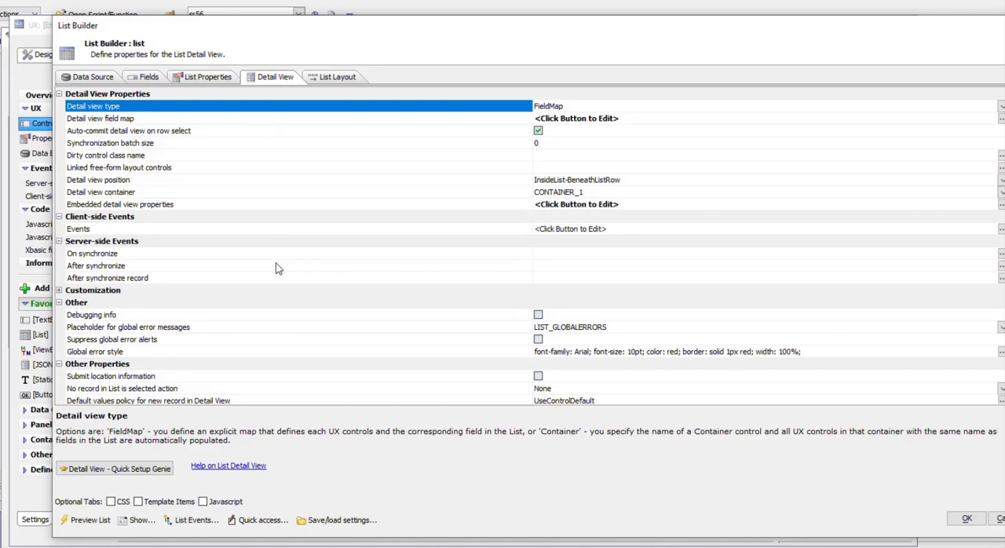
pyautogui.click(141, 181)
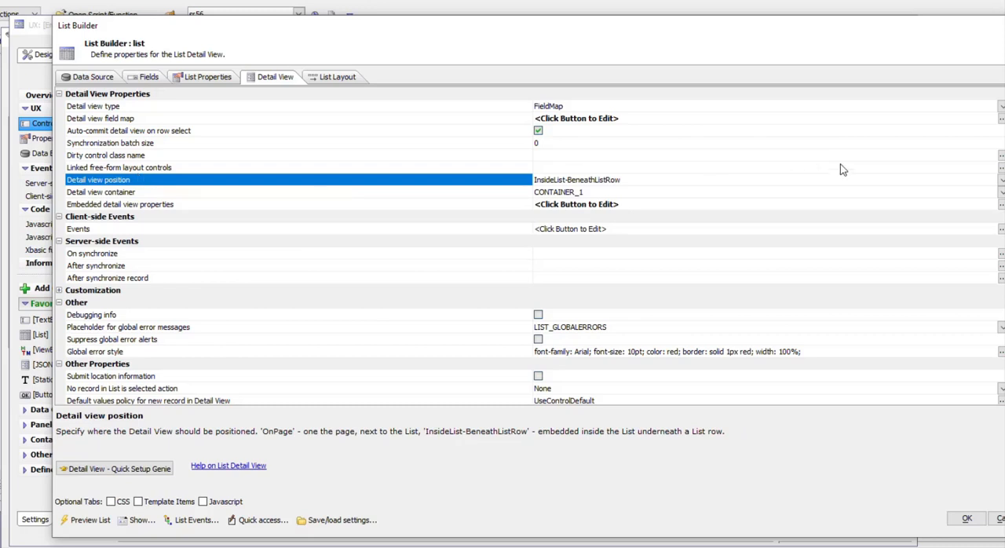
pyautogui.click(1000, 182)
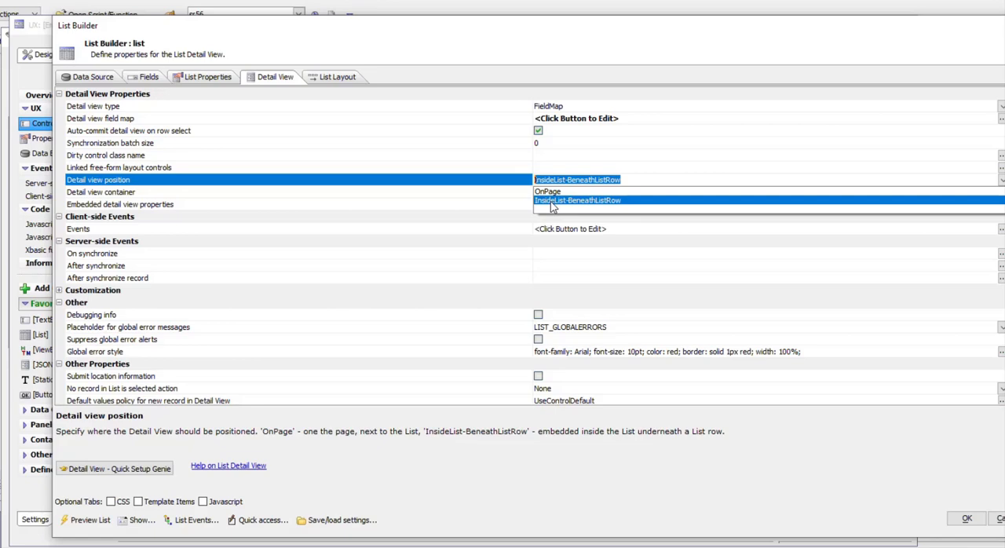
pyautogui.click(552, 201)
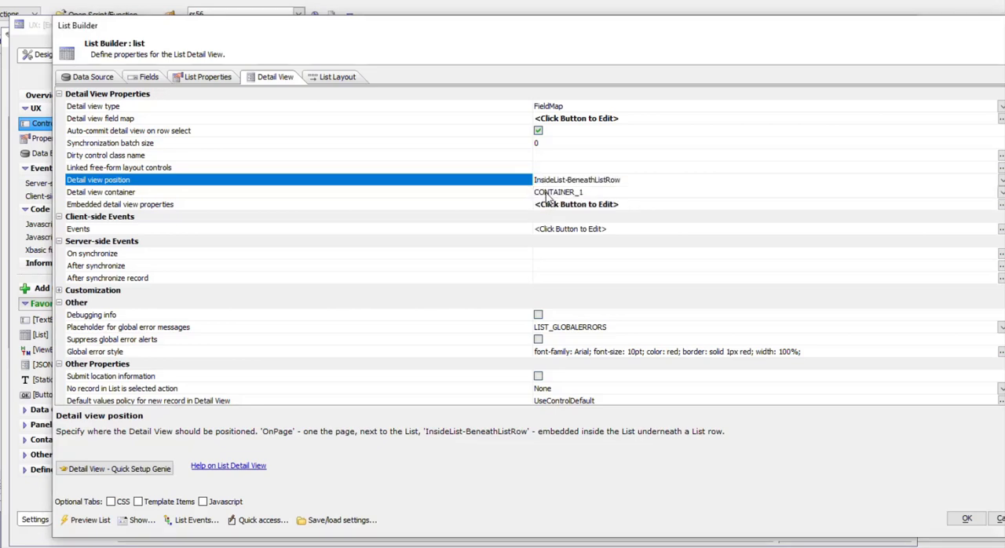
# Set the embedded detail view's method for showing the detail view to Click on row open/close icon
pyautogui.click(483, 194)
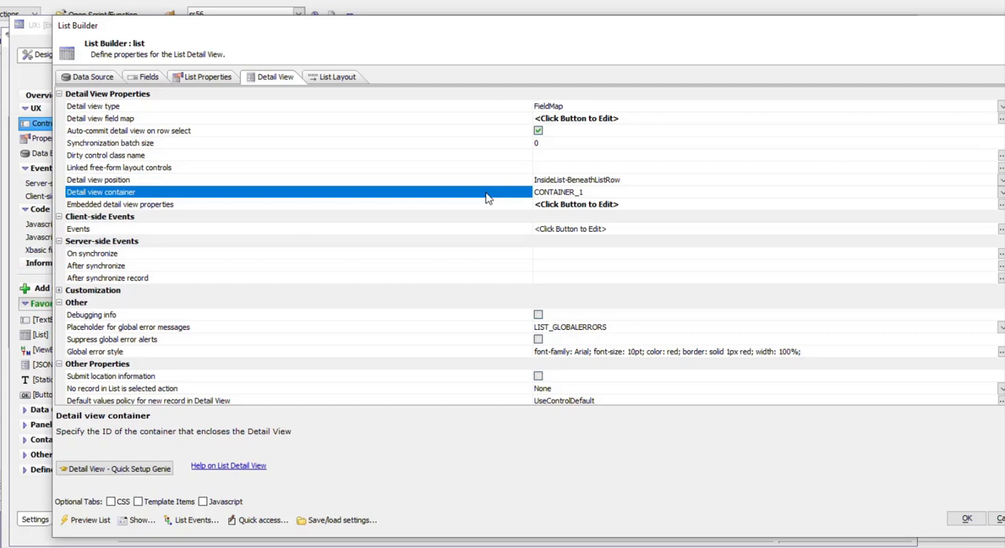
pyautogui.click(306, 206)
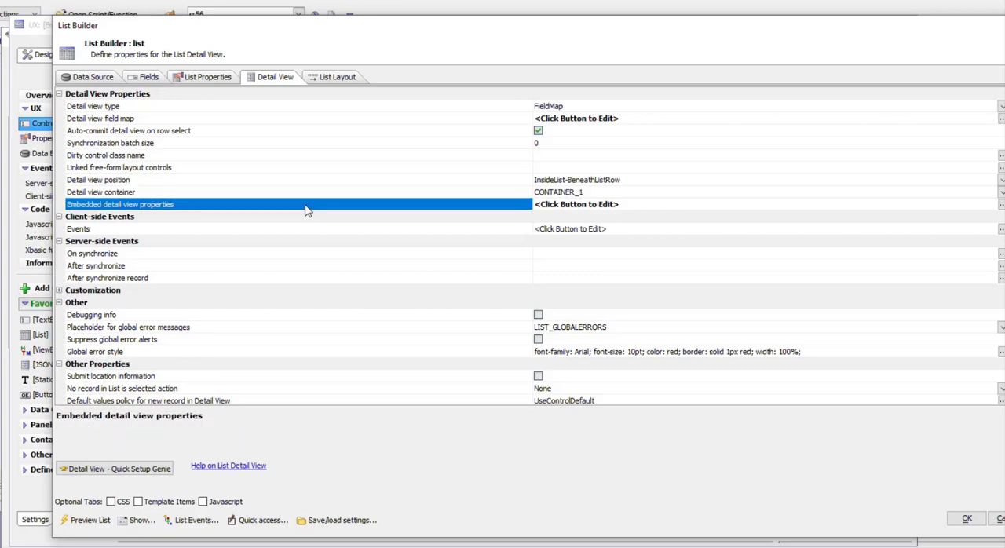
pyautogui.doubleClick(306, 210)
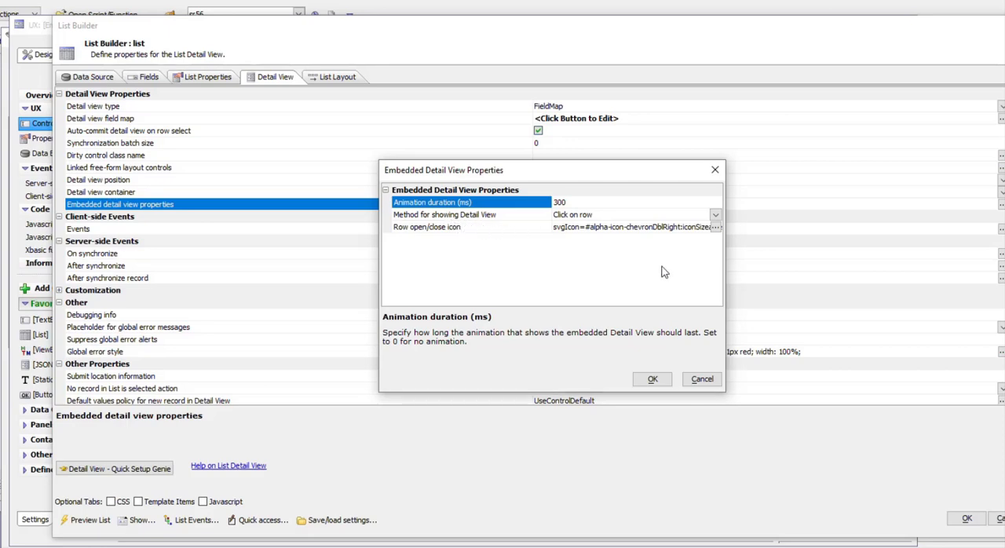
pyautogui.click(715, 215)
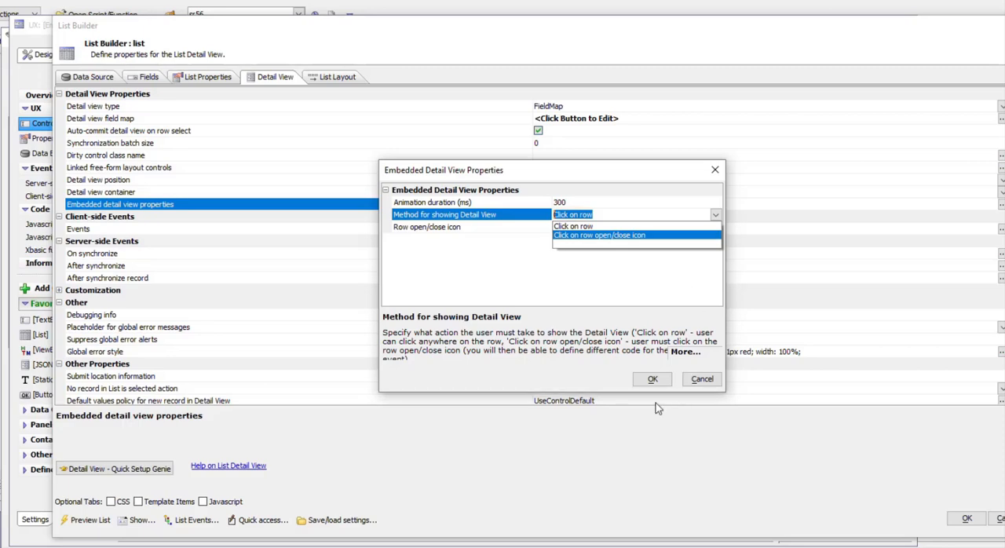
pyautogui.click(587, 237)
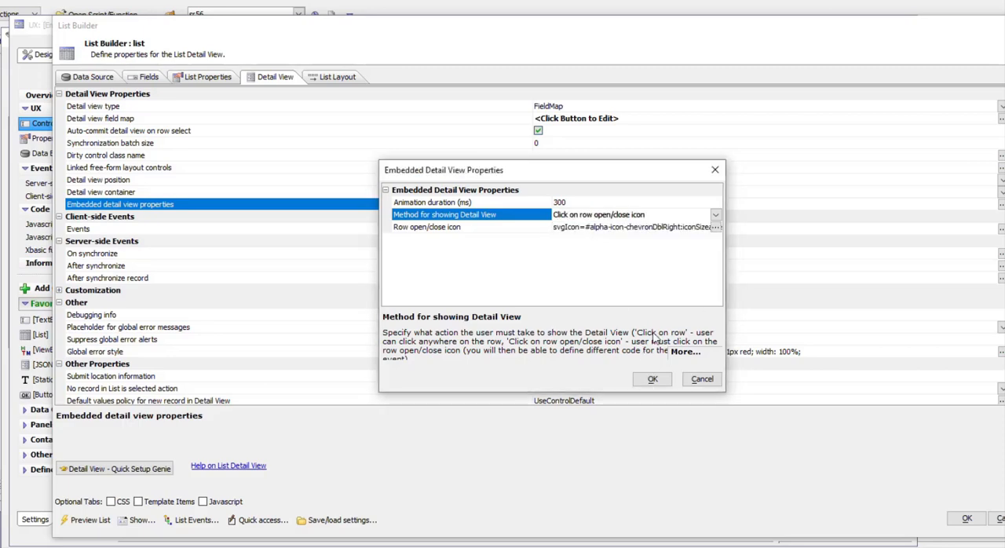
# Check the row open/close icon image and the columns in the list layout, accepting the list settings
pyautogui.click(444, 230)
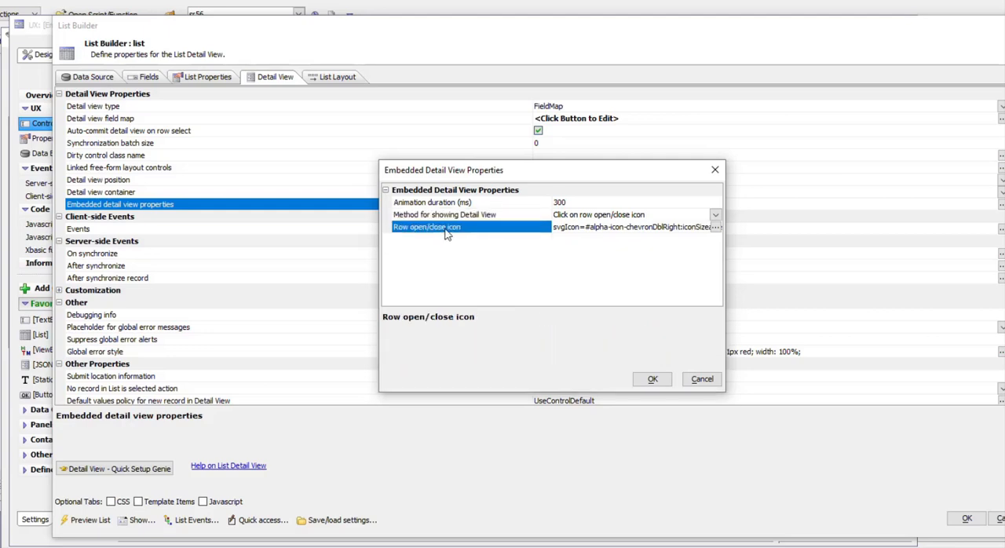
pyautogui.doubleClick(445, 230)
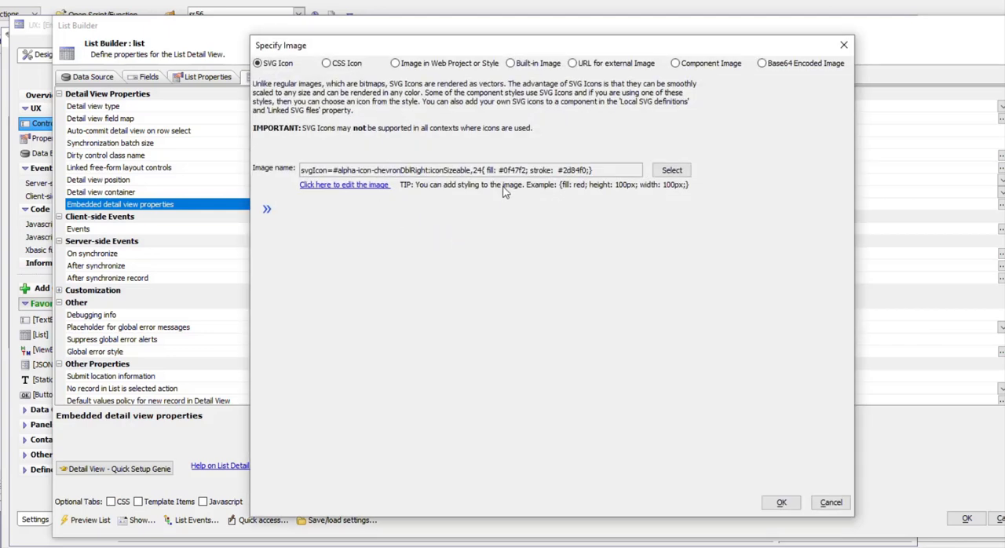
pyautogui.click(787, 507)
pyautogui.click(667, 380)
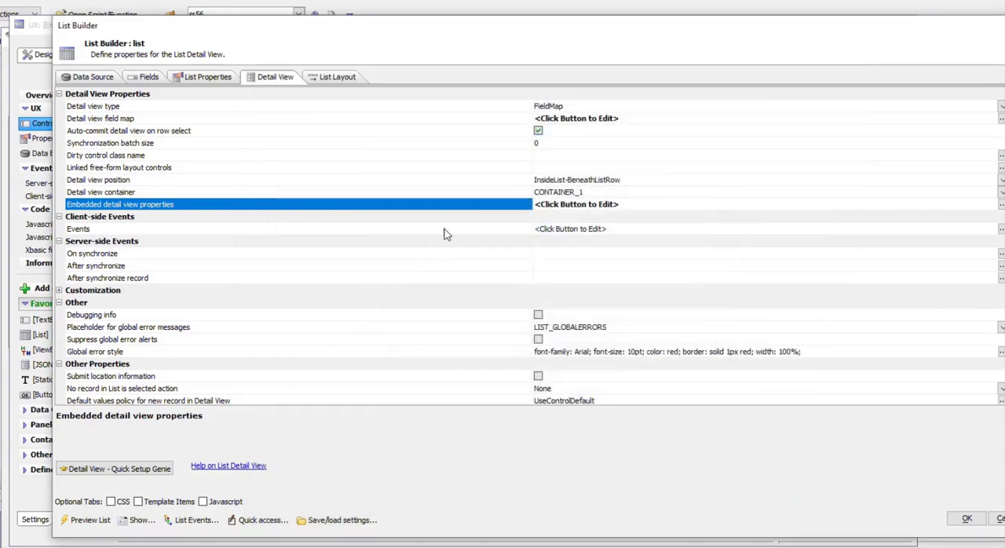
pyautogui.click(323, 80)
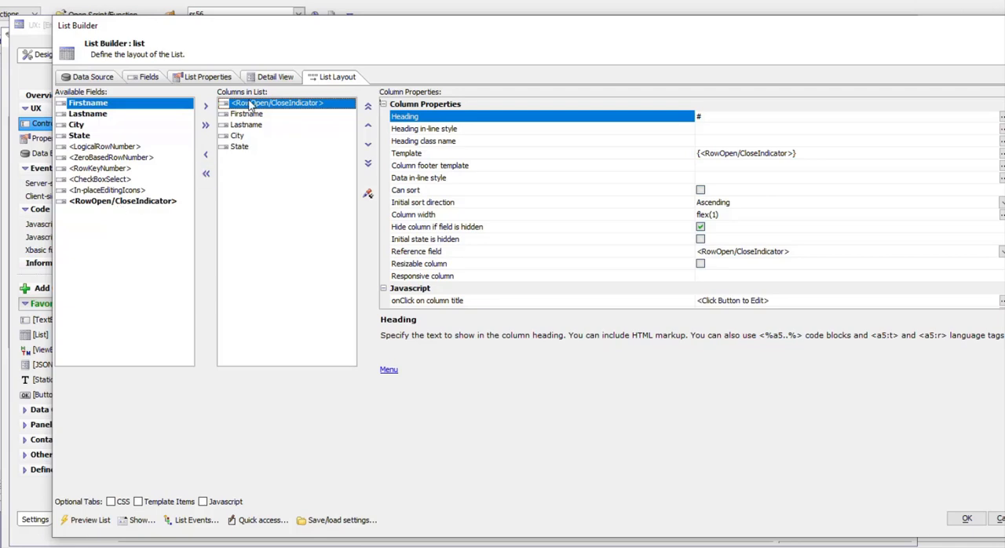
pyautogui.click(966, 521)
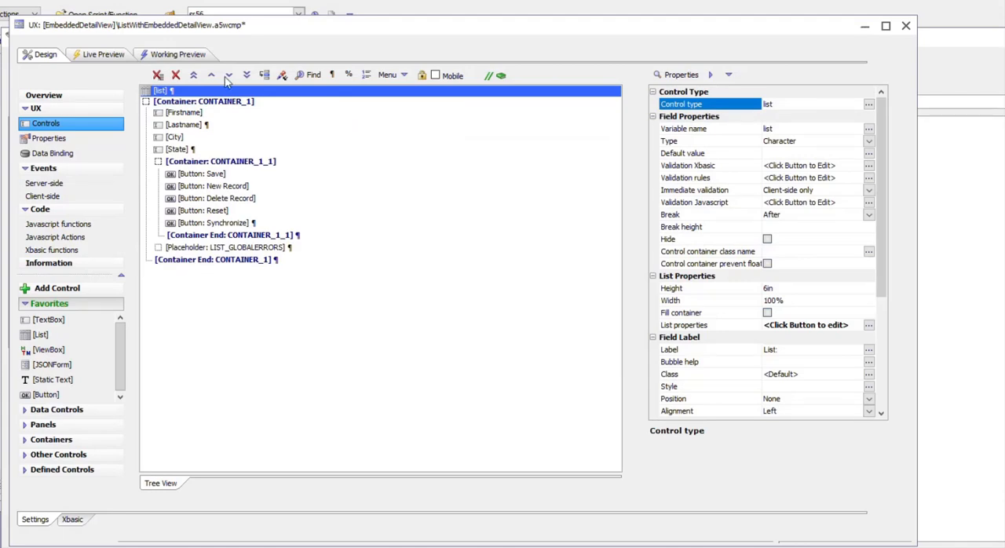
# Test the embedded detail view in the working preview by toggling the third row's open/close icon and selecting rows directly
pyautogui.click(188, 60)
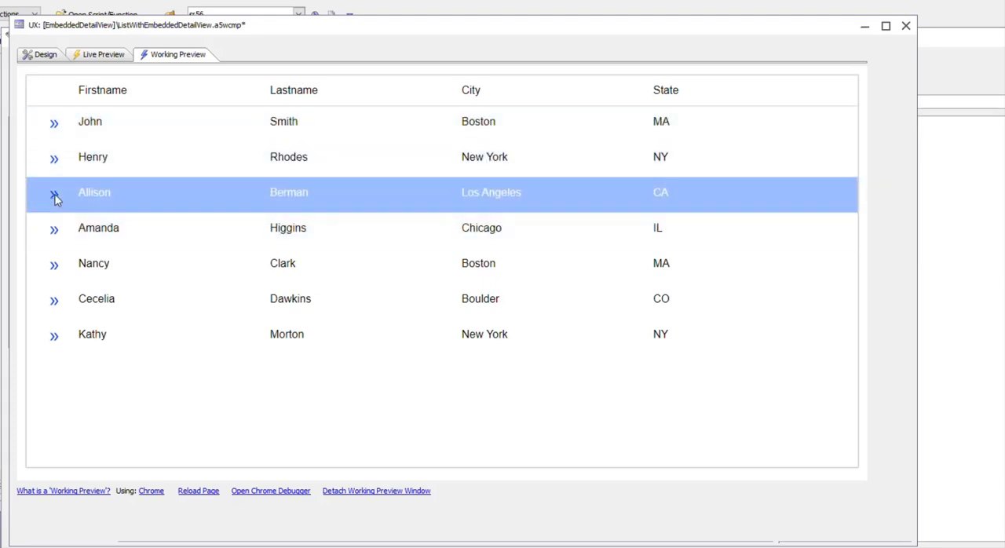
pyautogui.click(54, 197)
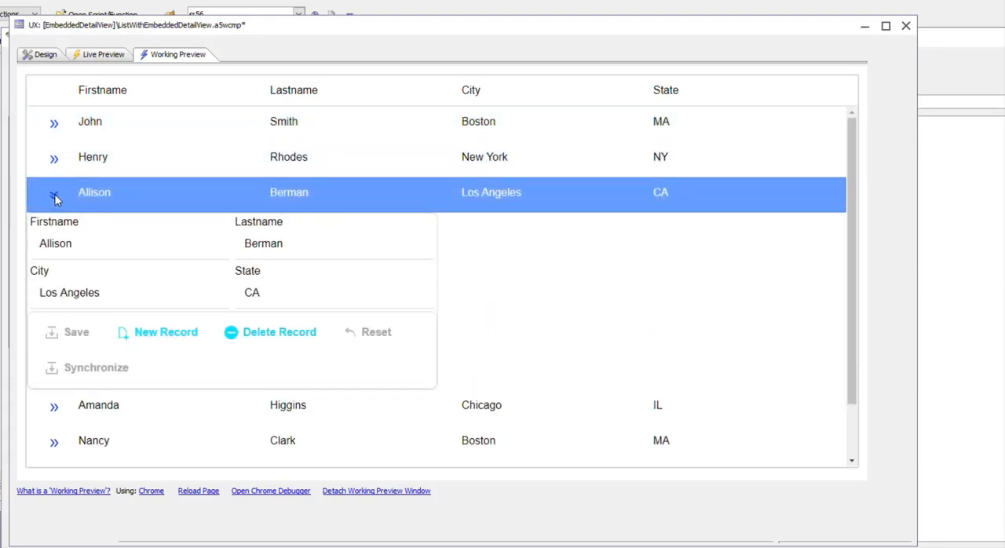
pyautogui.click(55, 196)
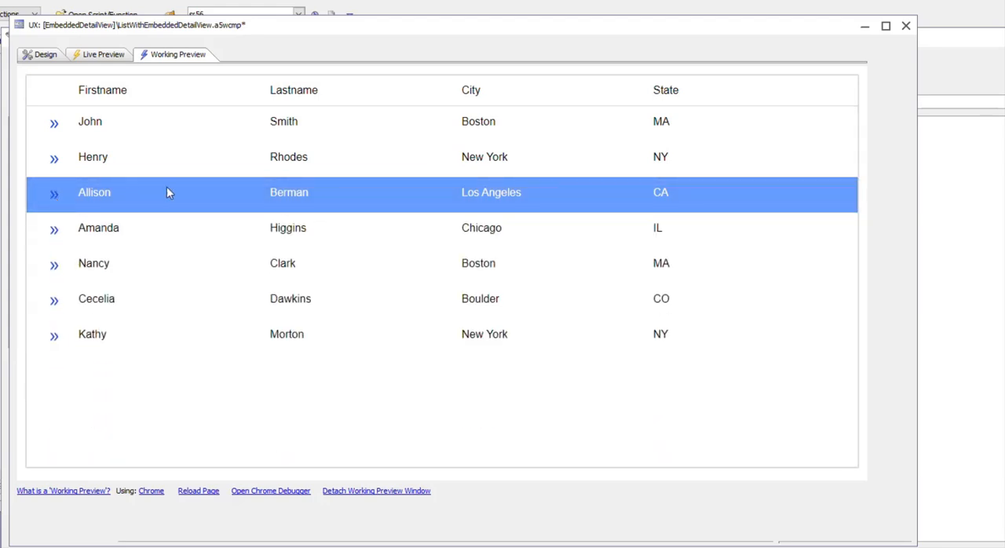
pyautogui.click(326, 165)
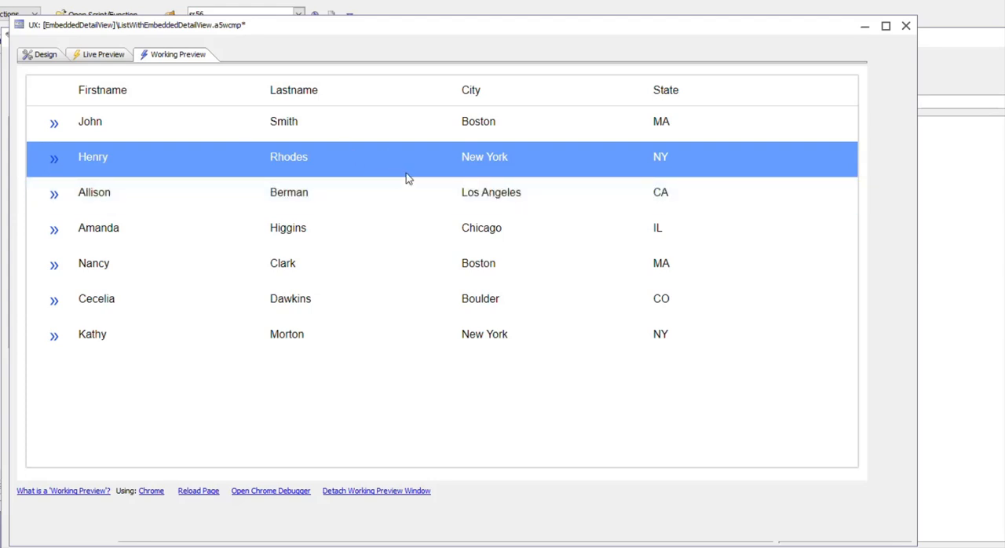
pyautogui.click(433, 192)
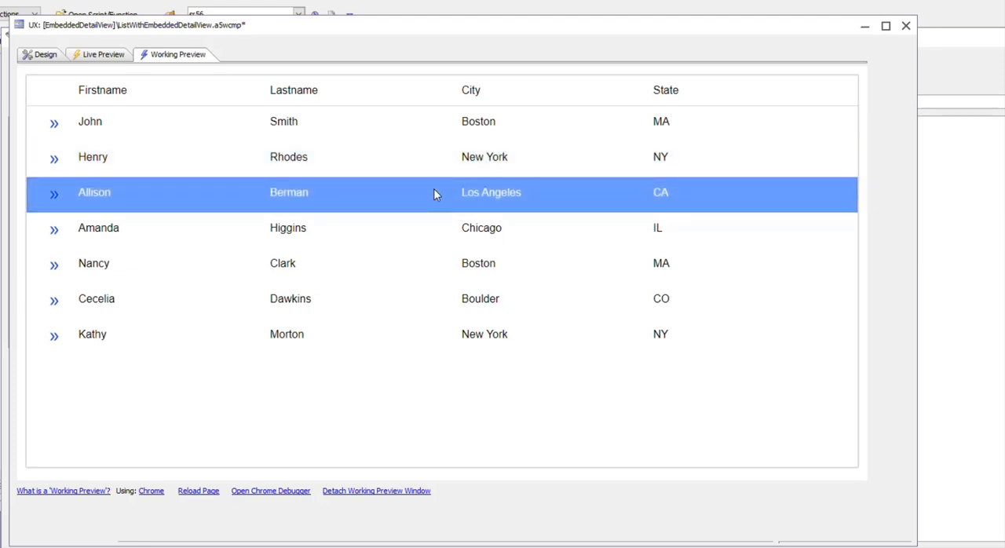
pyautogui.click(55, 195)
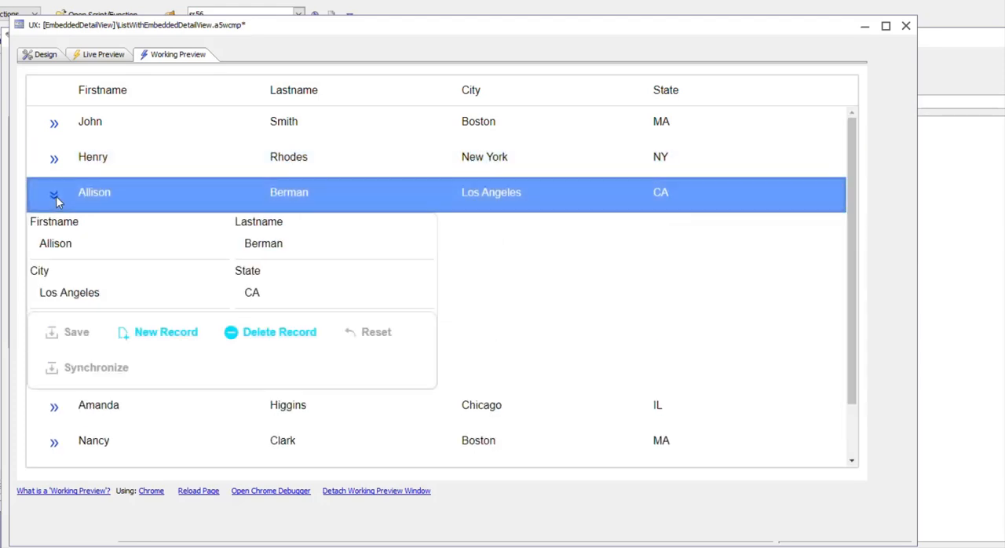
pyautogui.click(299, 169)
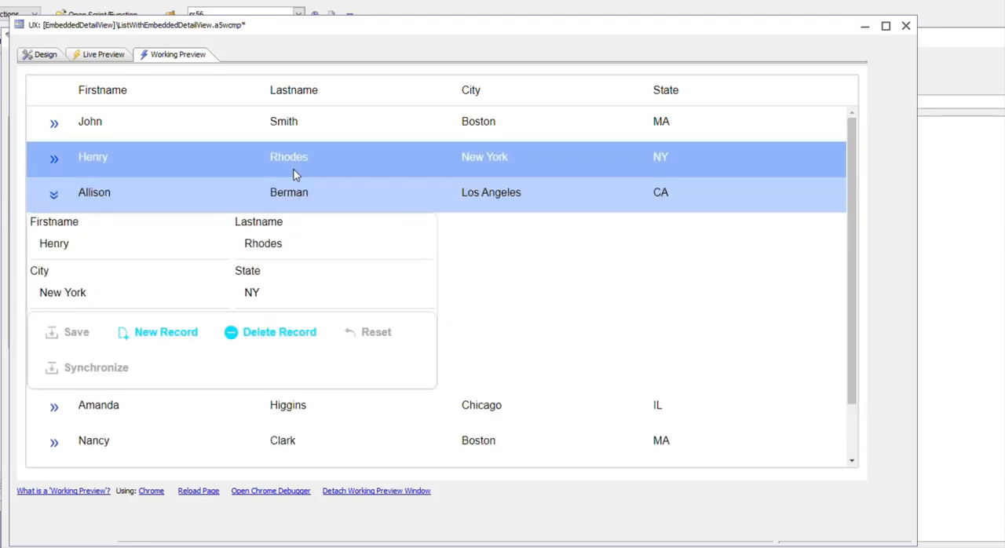
# Set the list's embedded detail view method for showing the detail view to Click on row and accept the list settings
pyautogui.click(40, 54)
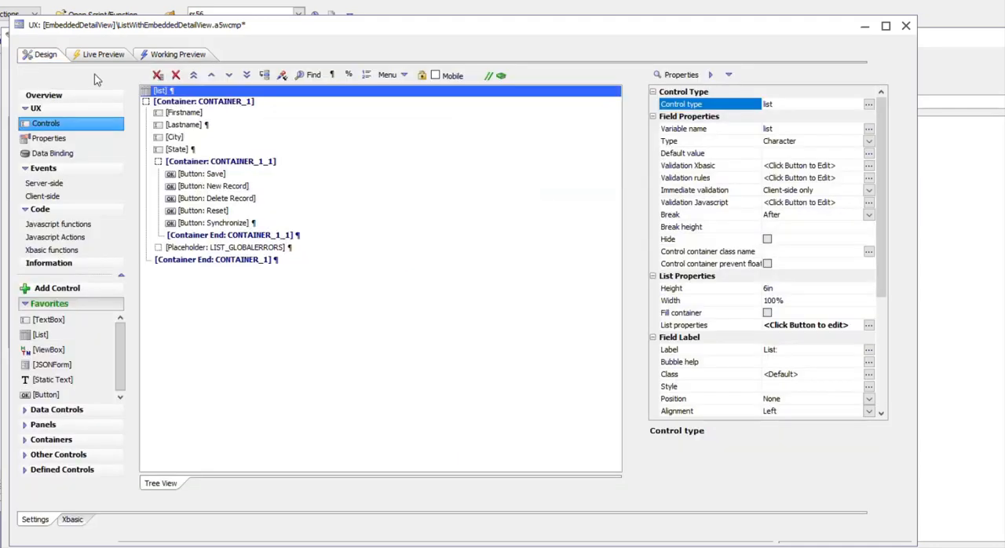
pyautogui.doubleClick(165, 95)
pyautogui.click(276, 77)
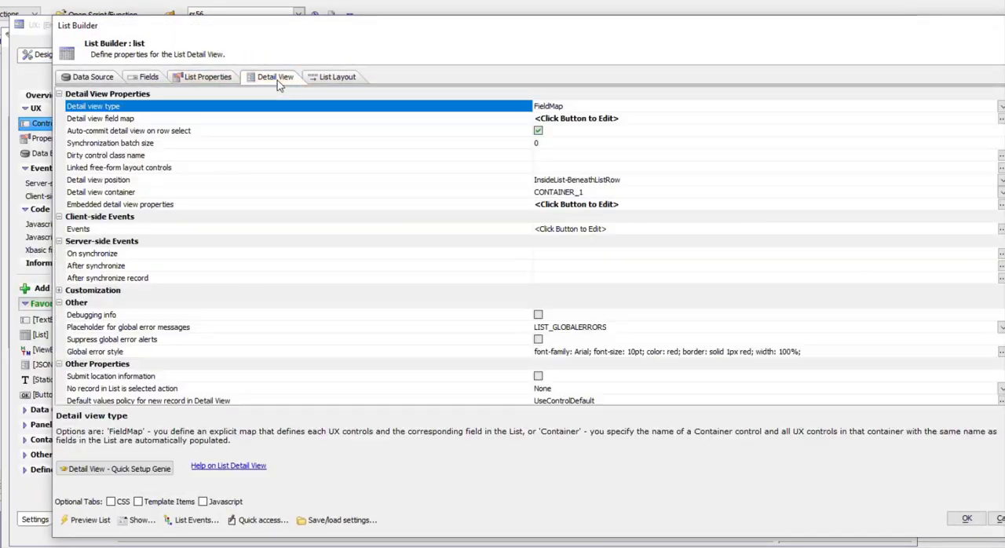
pyautogui.doubleClick(424, 208)
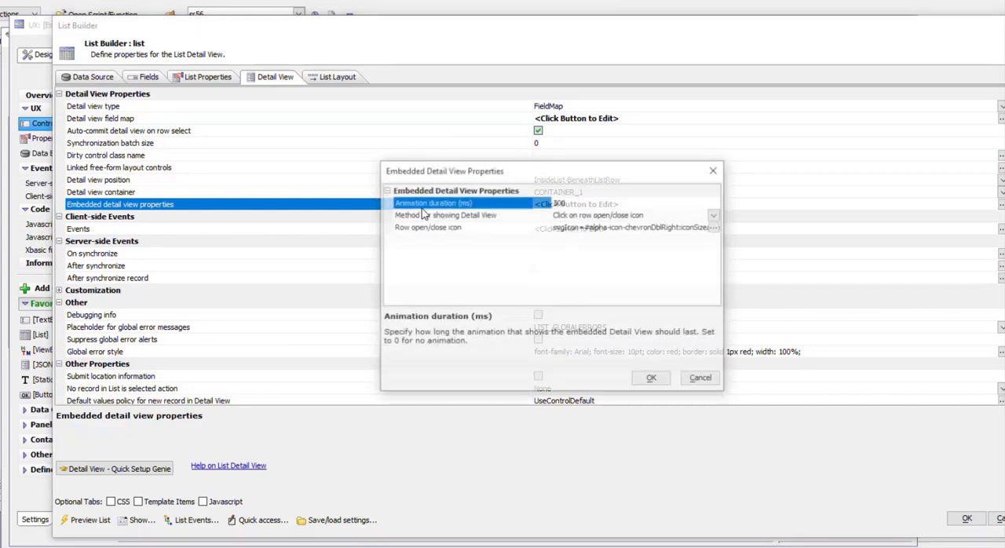
pyautogui.doubleClick(481, 217)
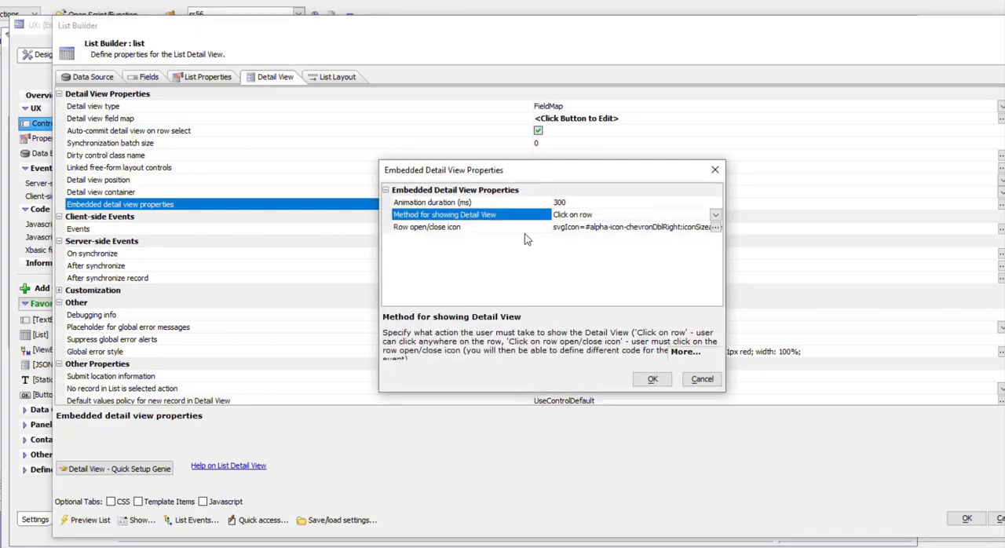
pyautogui.click(652, 380)
pyautogui.click(966, 518)
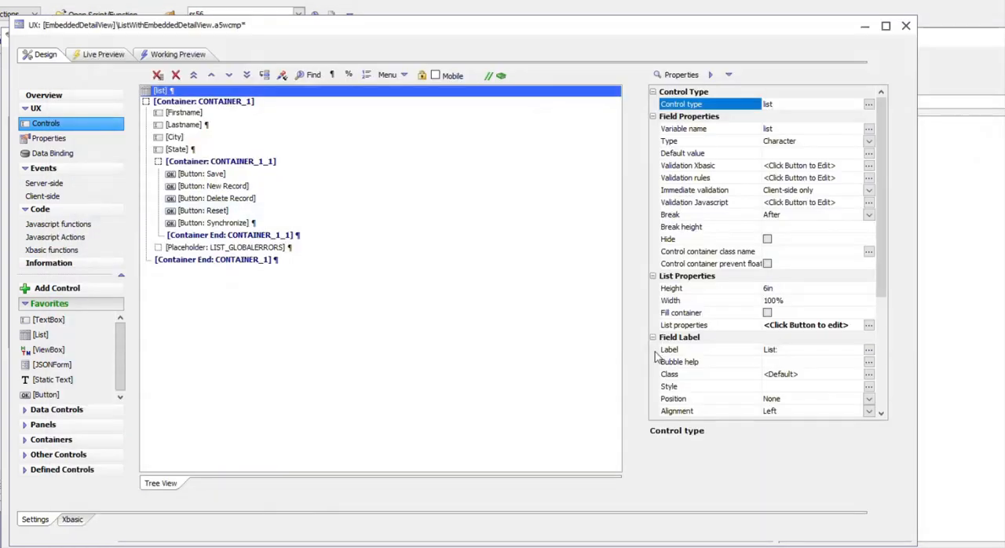
# Test opening the embedded detail view in the working preview by selecting the third, second and first rows directly
pyautogui.click(161, 56)
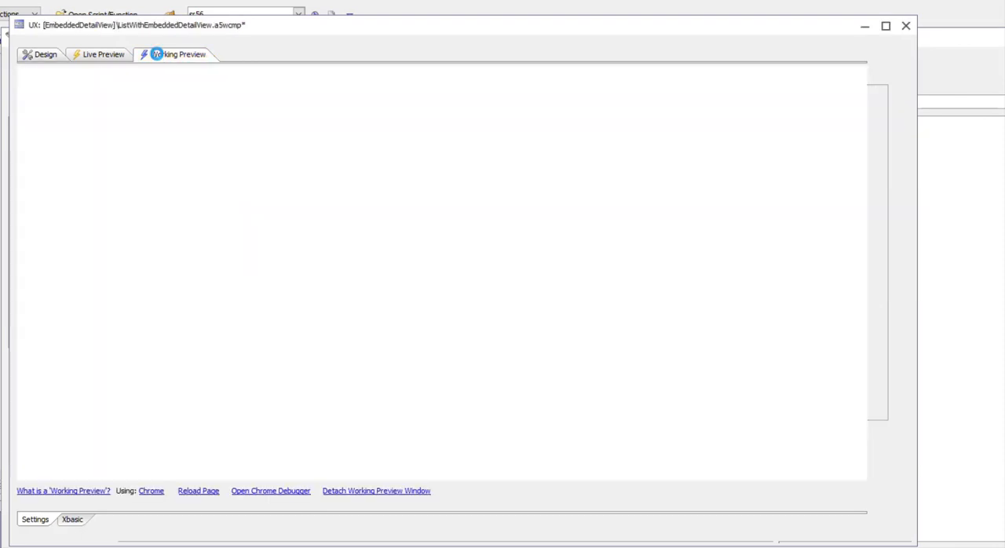
pyautogui.click(290, 196)
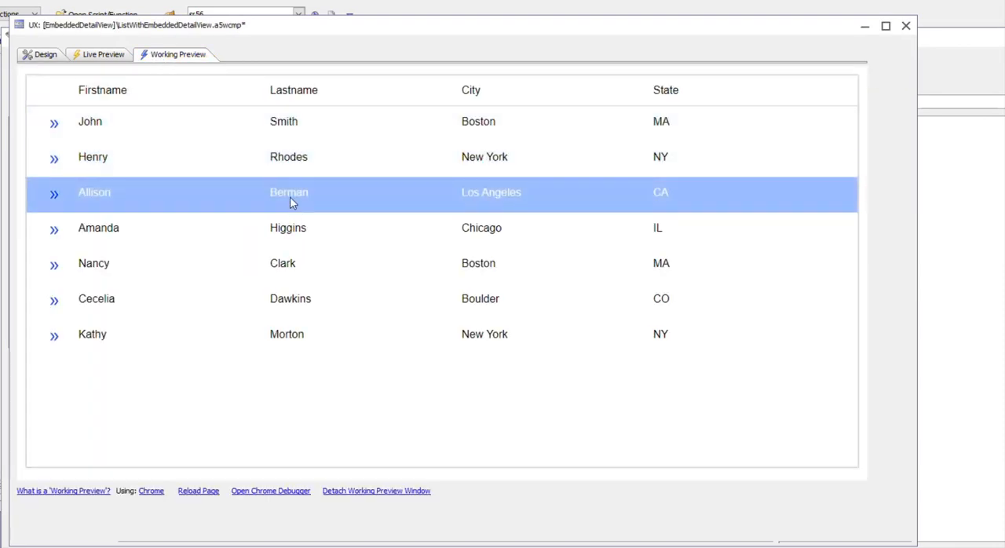
pyautogui.click(292, 158)
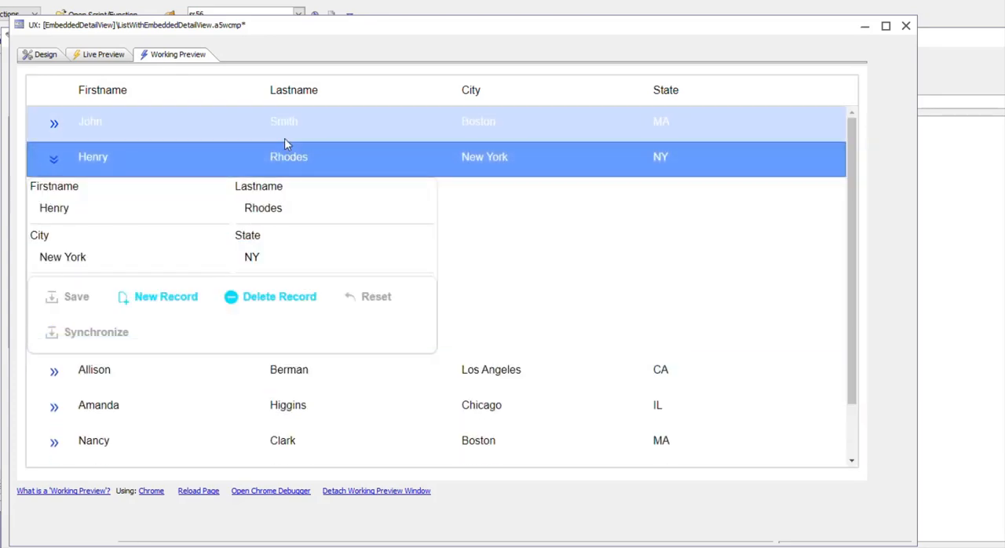
pyautogui.click(281, 127)
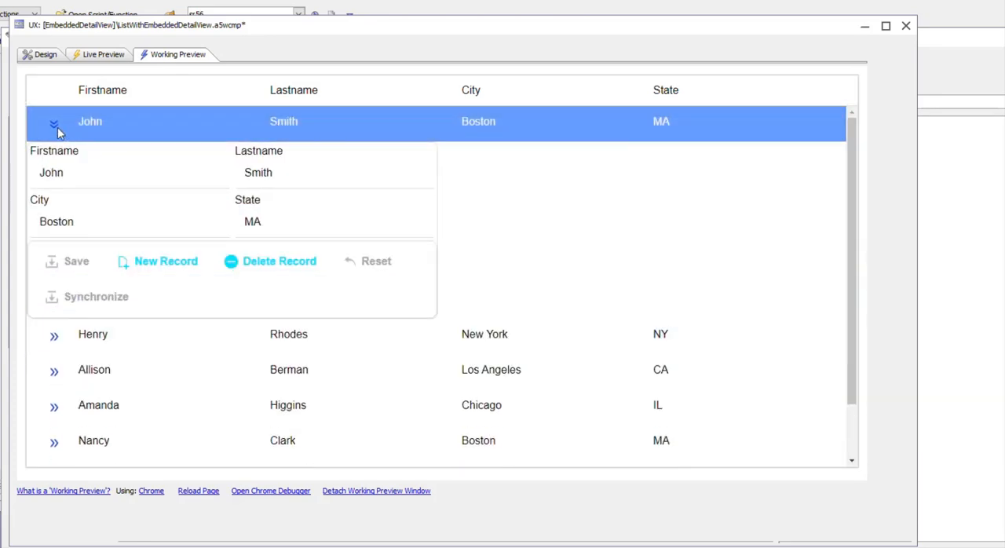